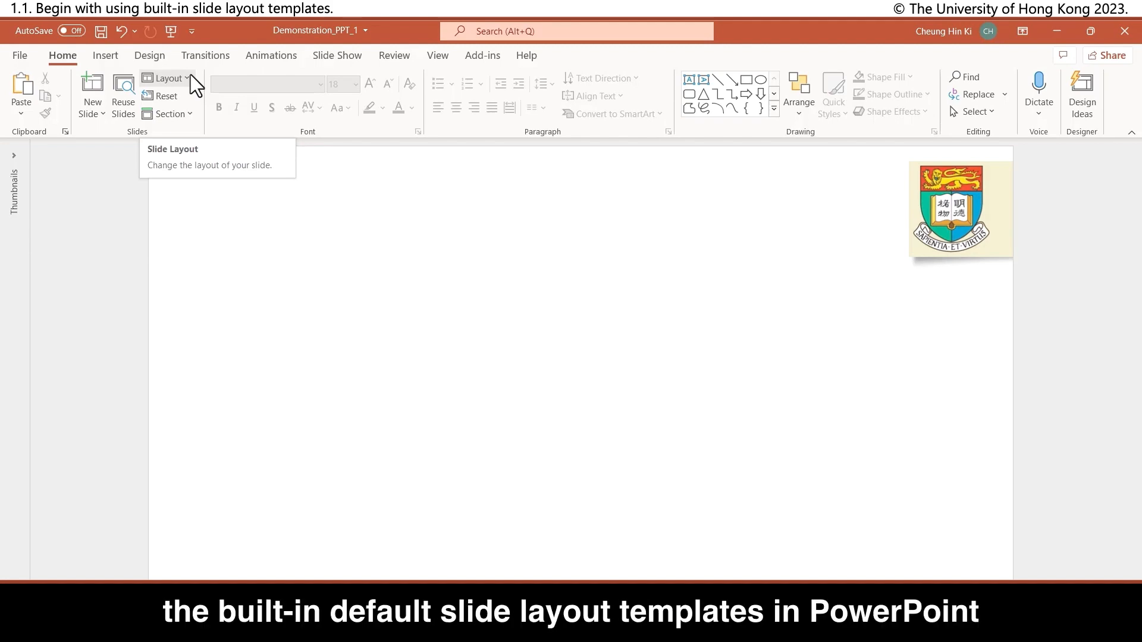
# Step: Apply the "2 boxes layout B" layout to the blank slide, and open the list of placeholder types for the layout in Slide Master view
pyautogui.click(191, 76)
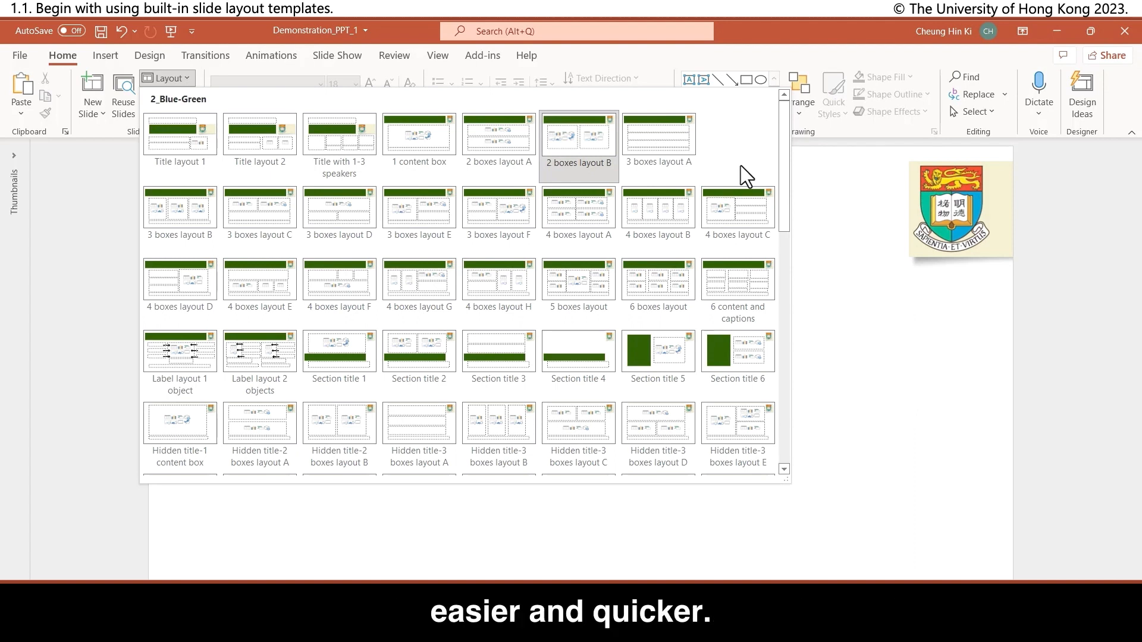
pyautogui.click(591, 141)
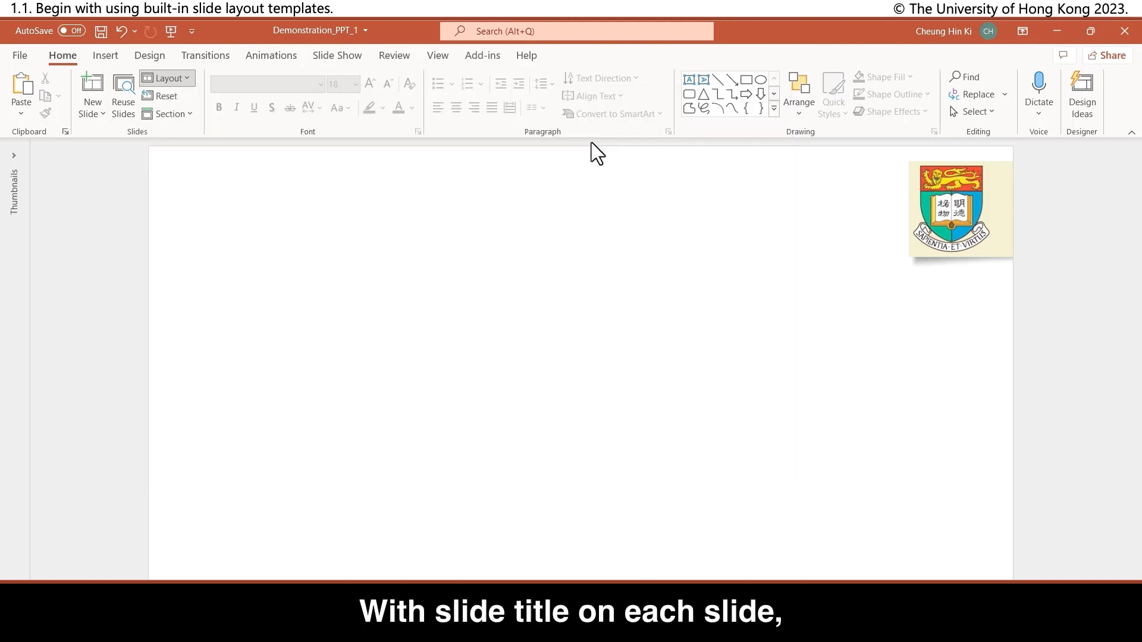
pyautogui.click(548, 190)
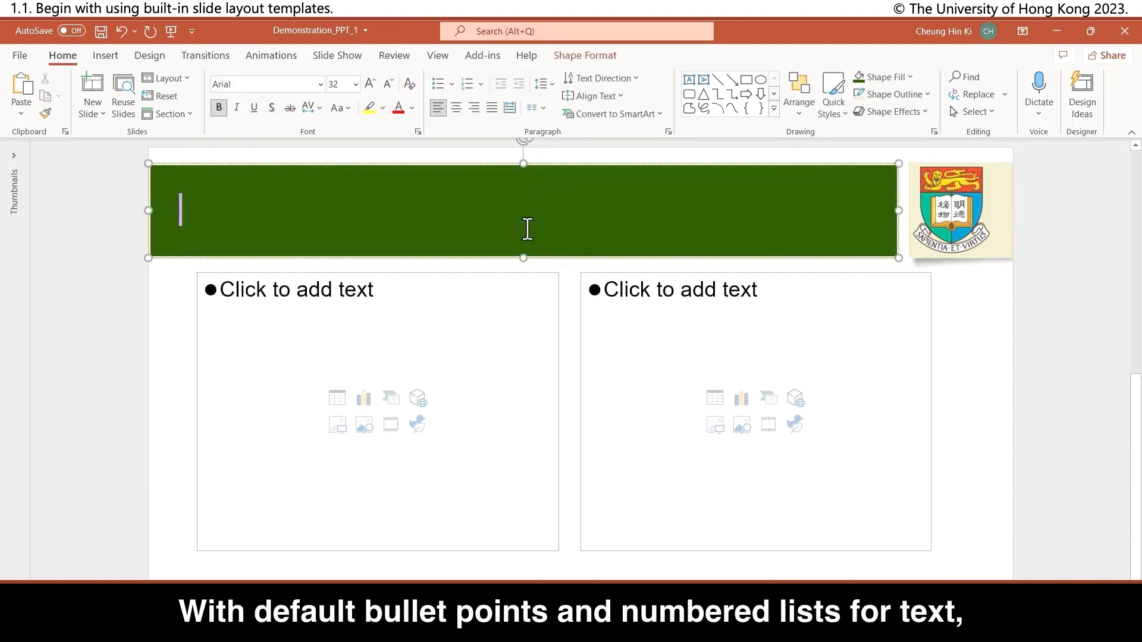
pyautogui.click(494, 293)
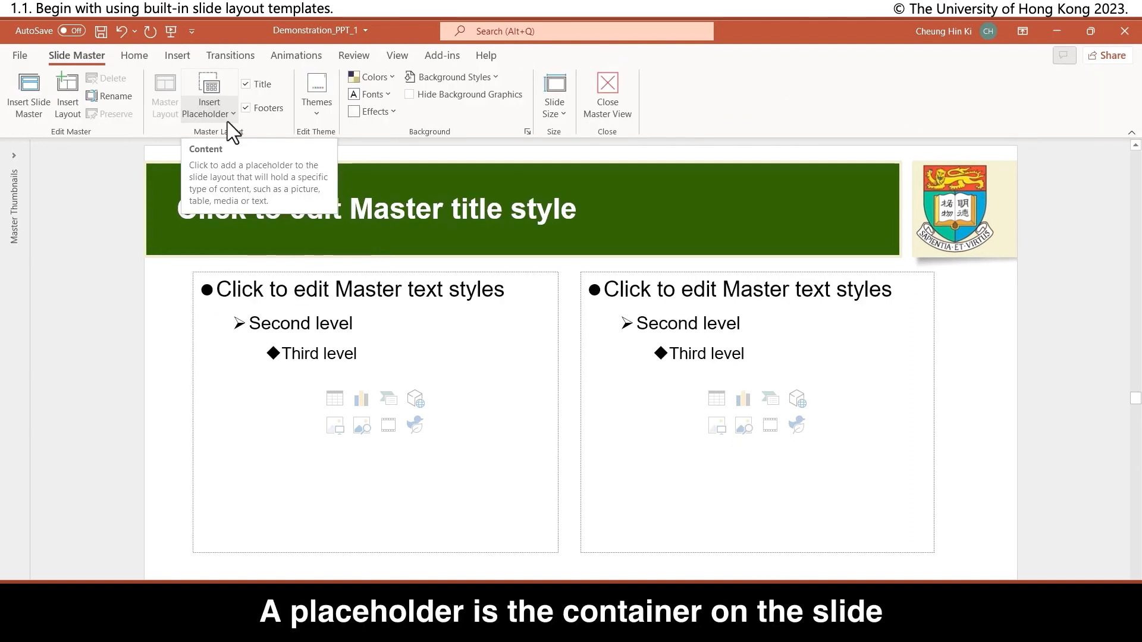
pyautogui.click(227, 121)
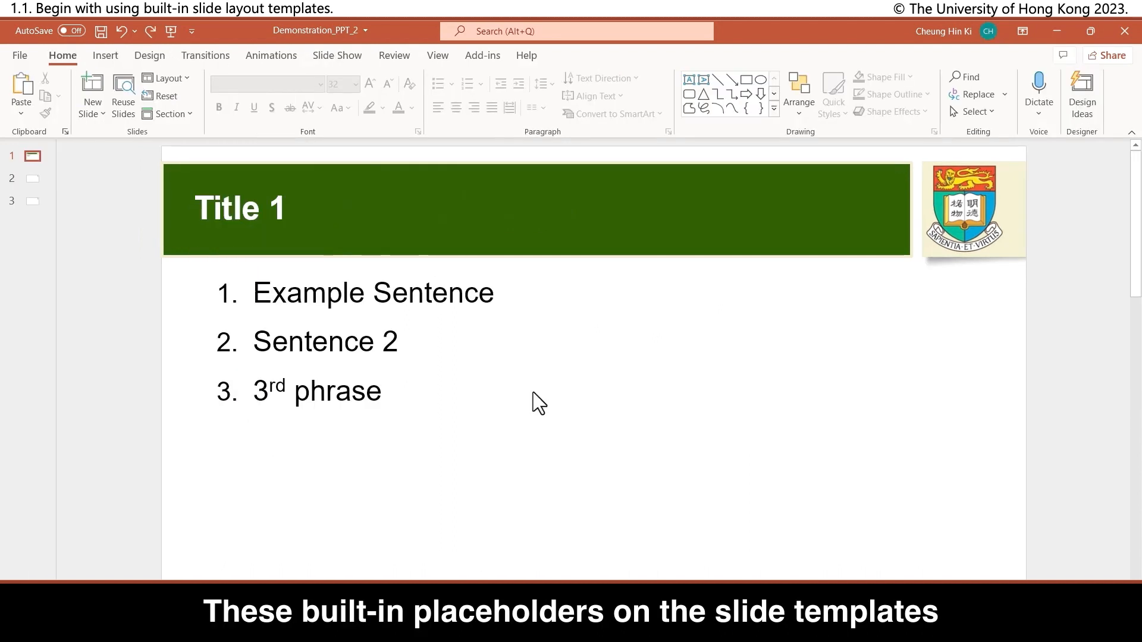
# Step: Switch Demonstration_PPT_2 to Outline View and select the title and numbered list text of slide 1 in the outline
pyautogui.click(504, 256)
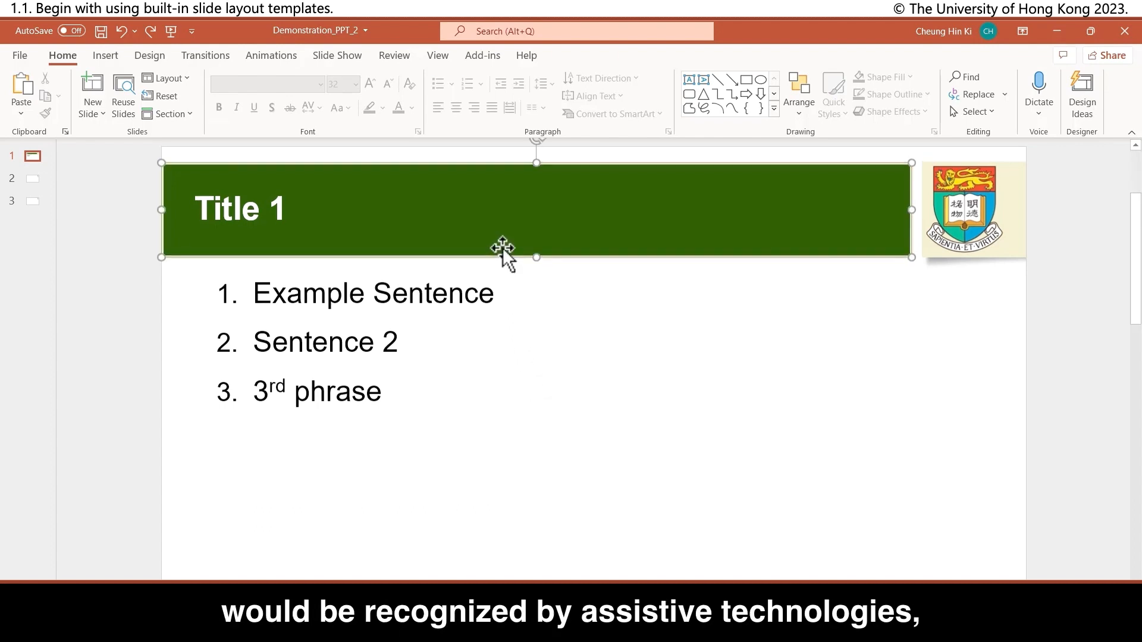
pyautogui.click(493, 296)
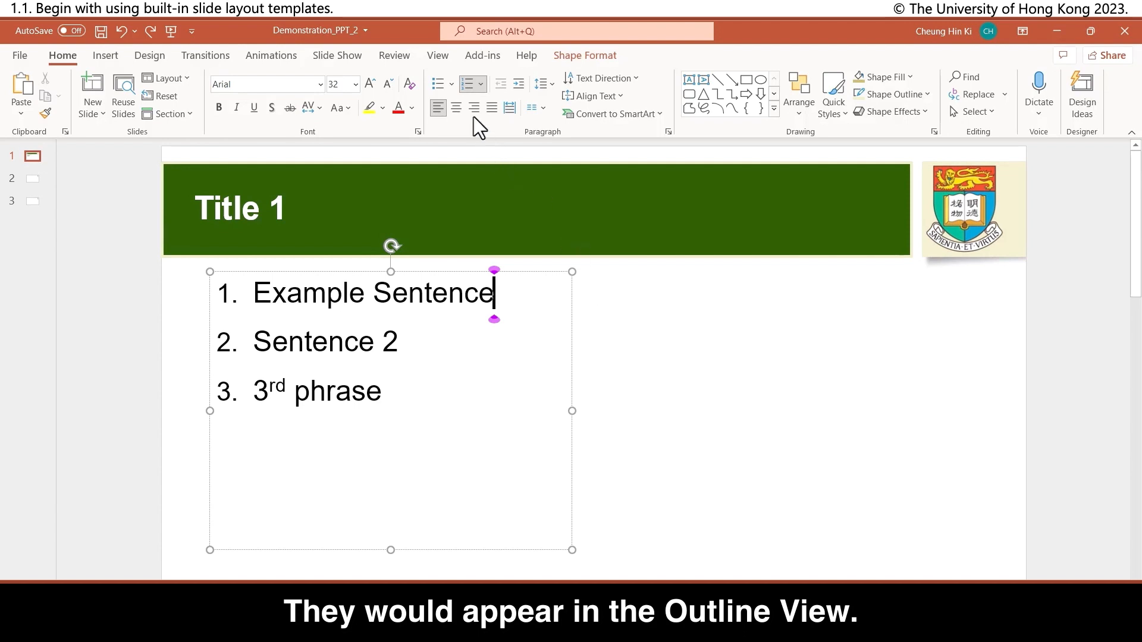
pyautogui.click(450, 55)
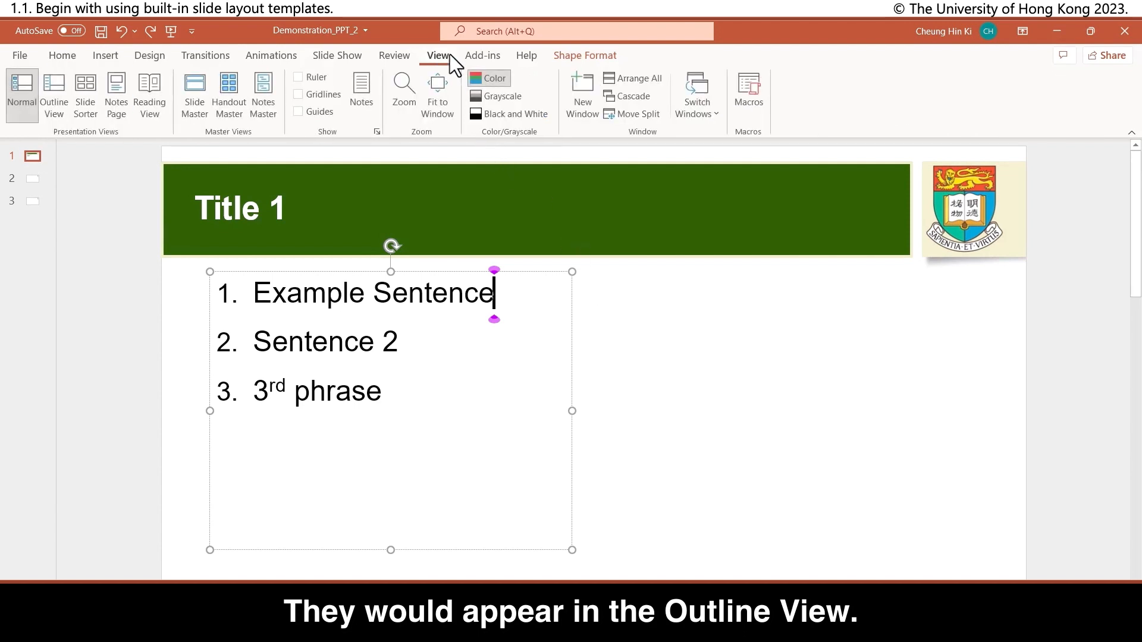
pyautogui.click(55, 87)
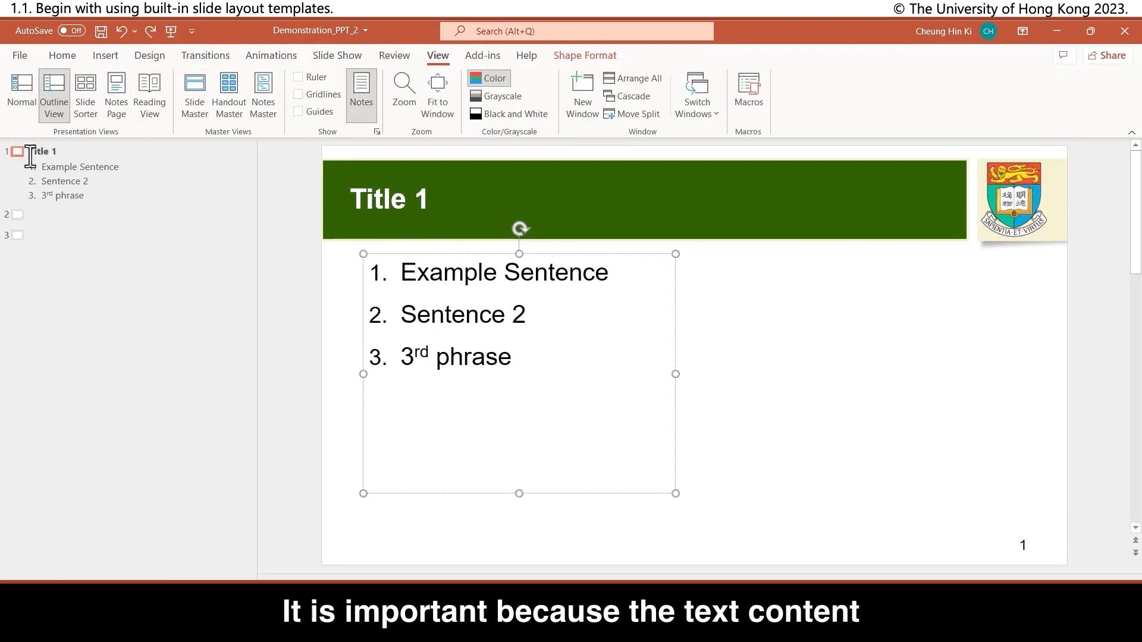
pyautogui.moveTo(23, 149); pyautogui.dragTo(89, 202)
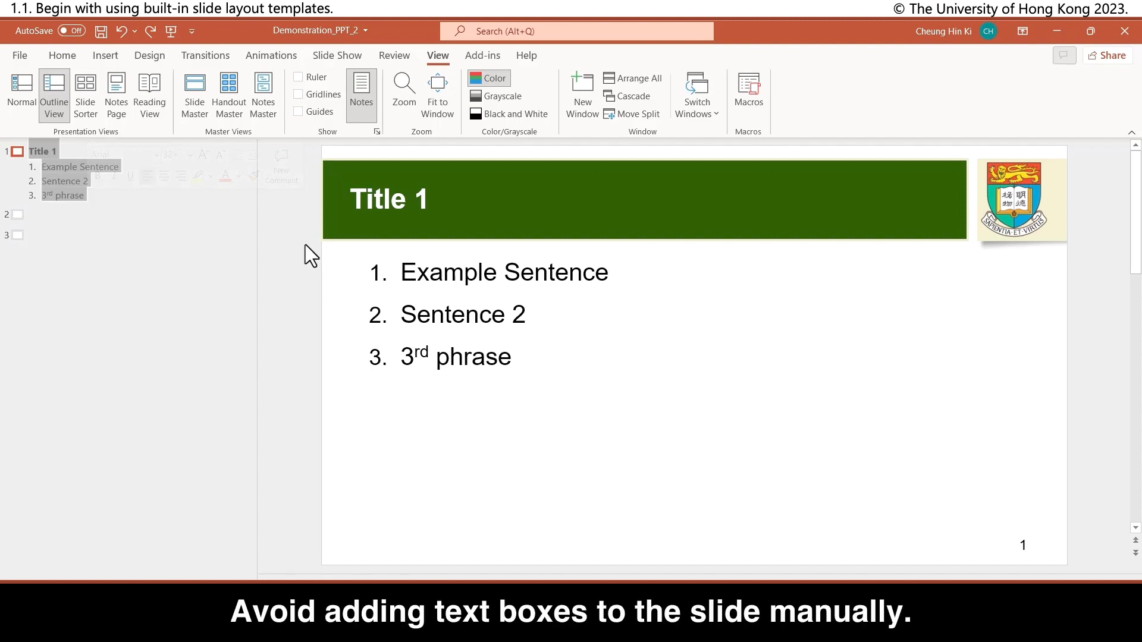
# Step: Draw a manual text box near the top of slide 2 containing "Title 2", and check the slide's entry in the outline
pyautogui.click(27, 214)
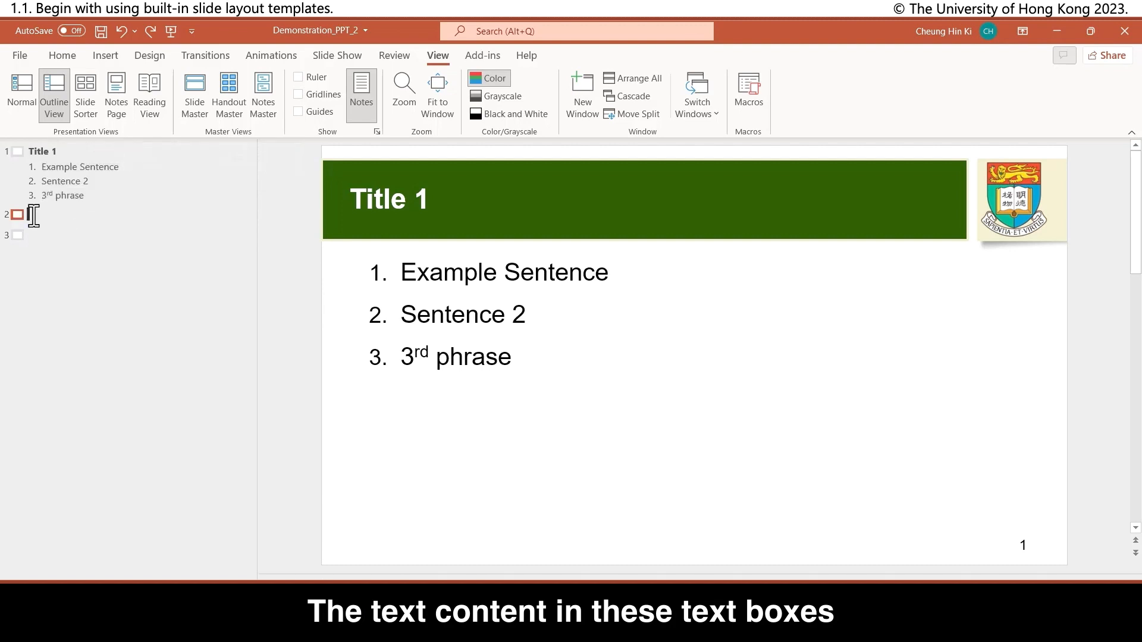
pyautogui.click(120, 62)
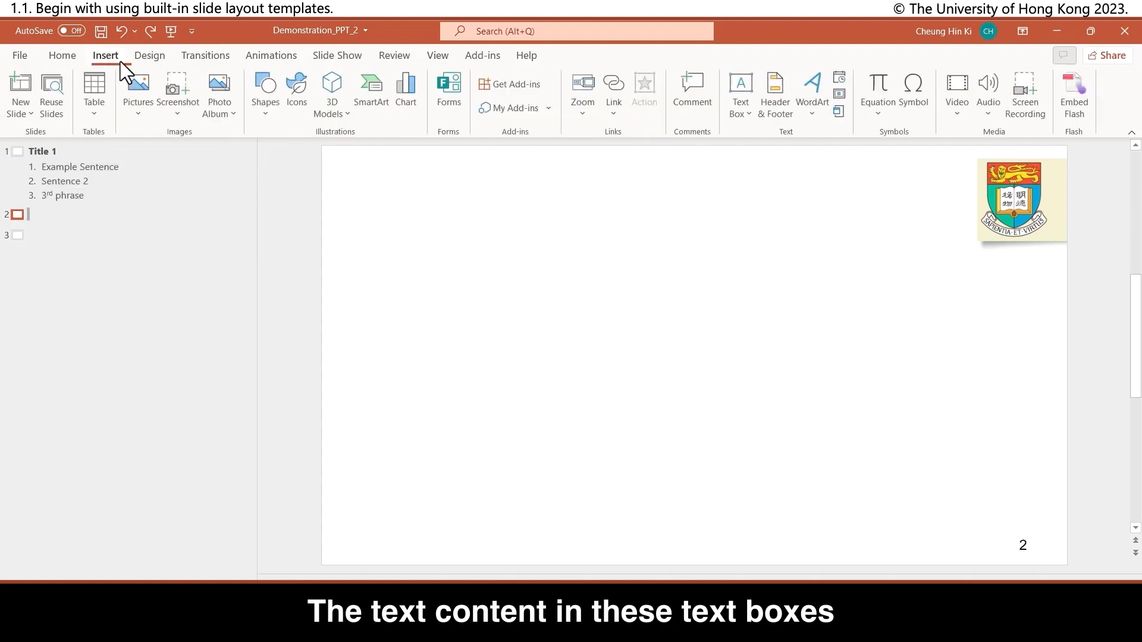
pyautogui.click(741, 87)
pyautogui.moveTo(454, 201); pyautogui.dragTo(636, 250)
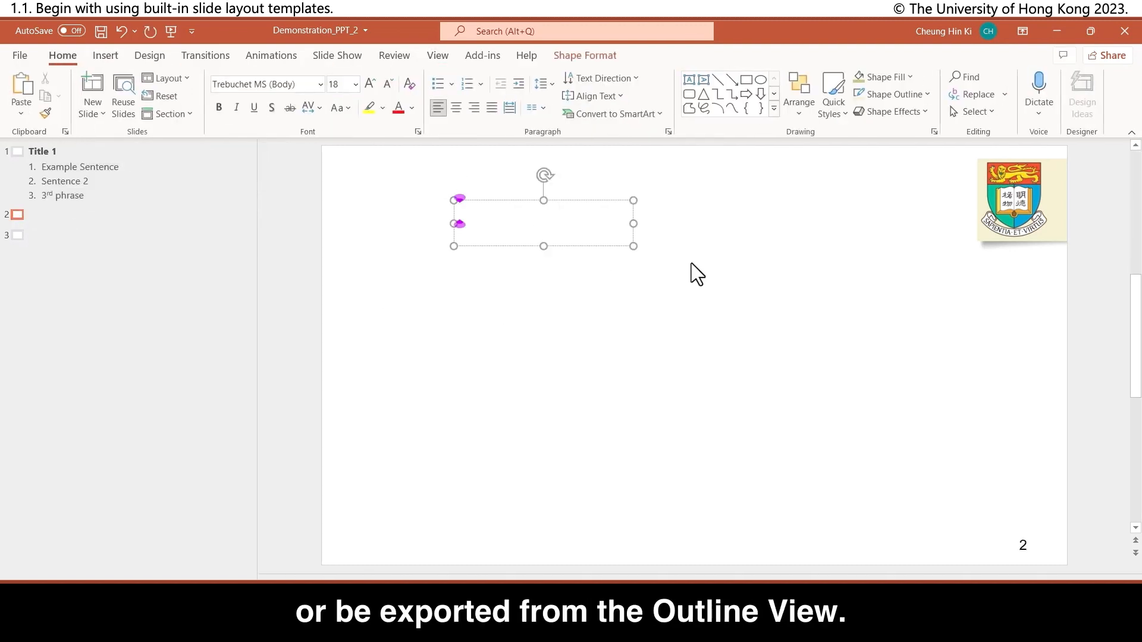
pyautogui.write('Title 2')
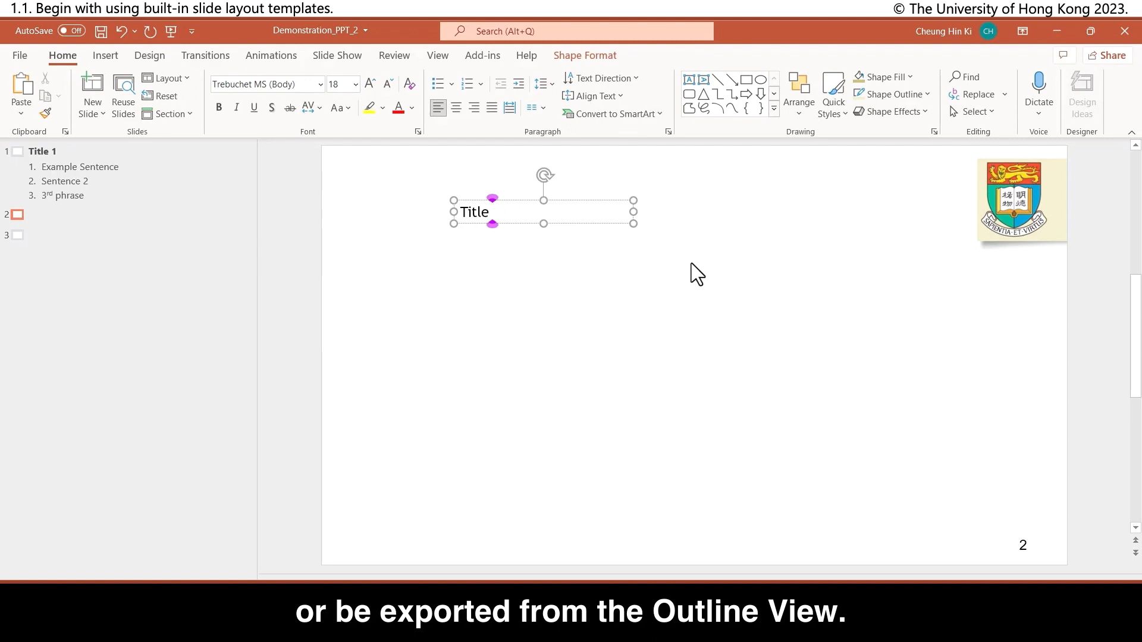
pyautogui.click(693, 363)
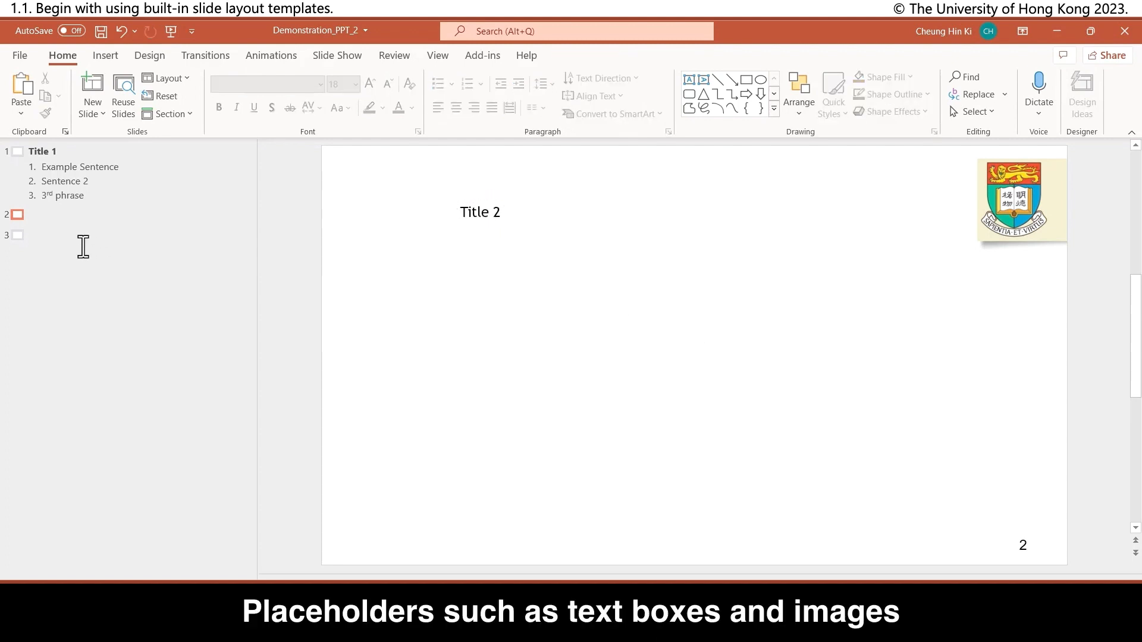
pyautogui.click(51, 217)
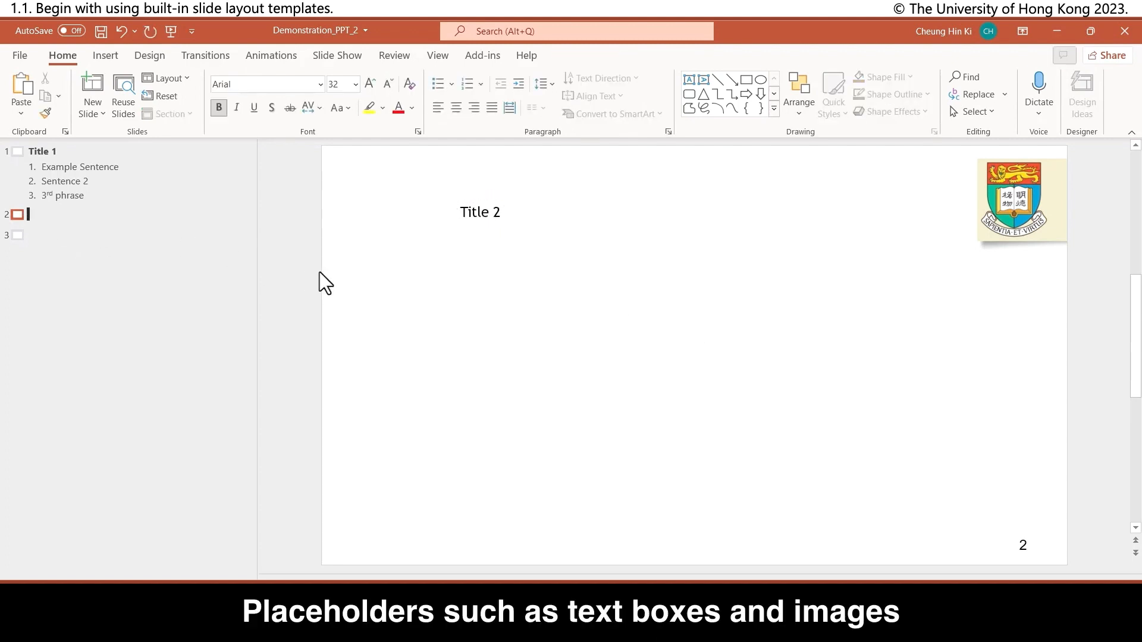
# Step: Copy the numbered list box from slide 1 to slide 3, shift it slightly right, and check the slide's entry in the outline
pyautogui.click(70, 156)
pyautogui.click(509, 324)
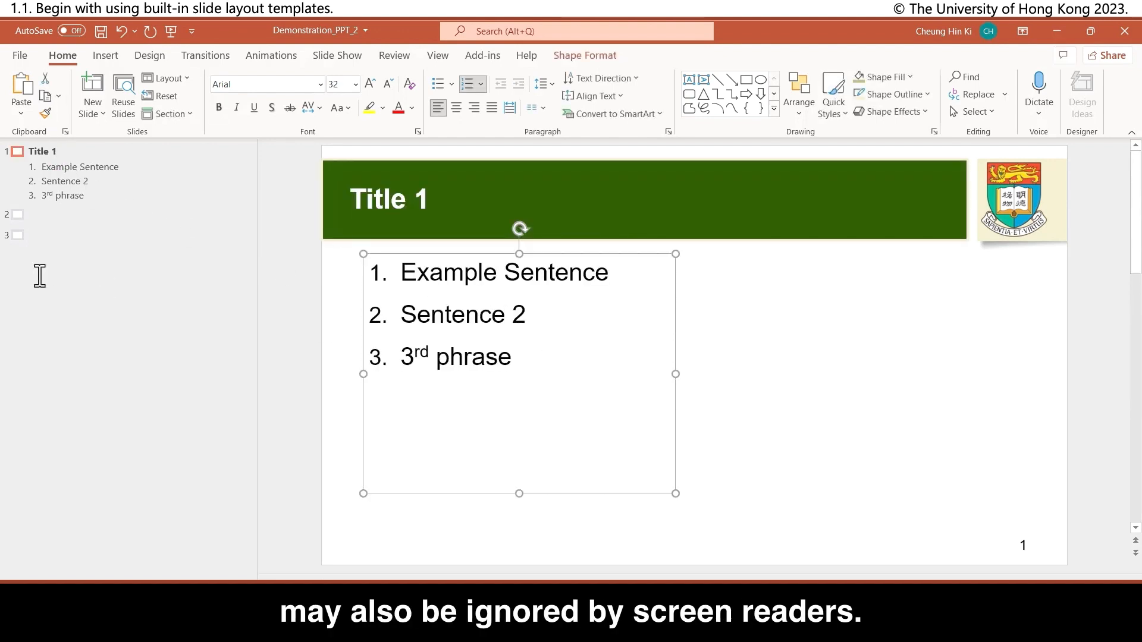
pyautogui.click(37, 235)
pyautogui.hotkey('ctrl', 'v')
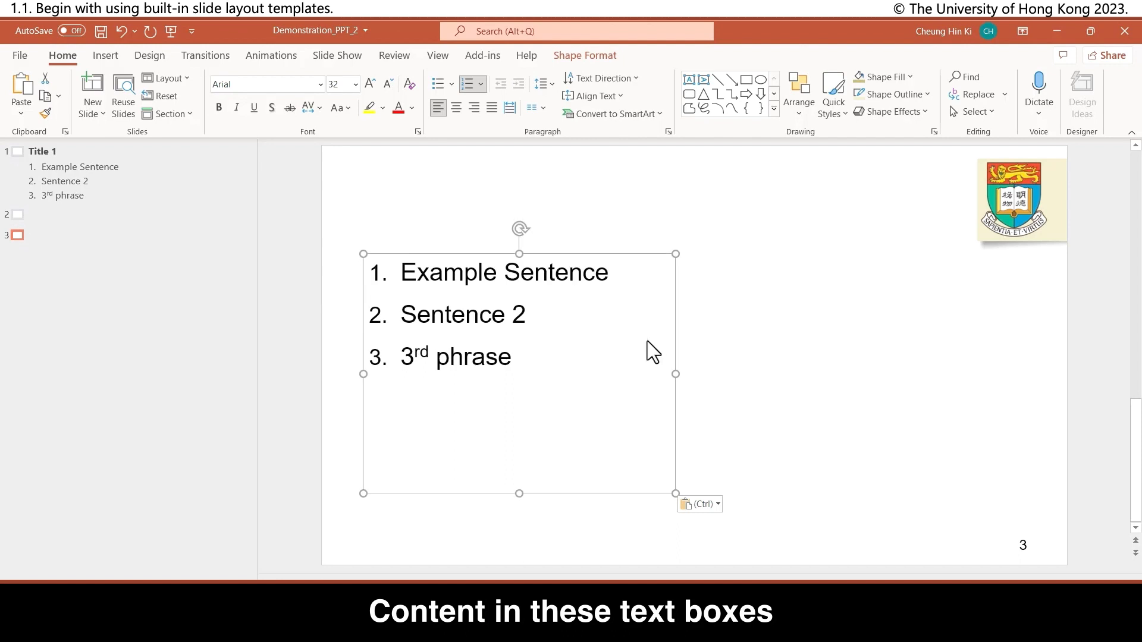
pyautogui.moveTo(673, 324); pyautogui.dragTo(706, 321)
pyautogui.click(84, 237)
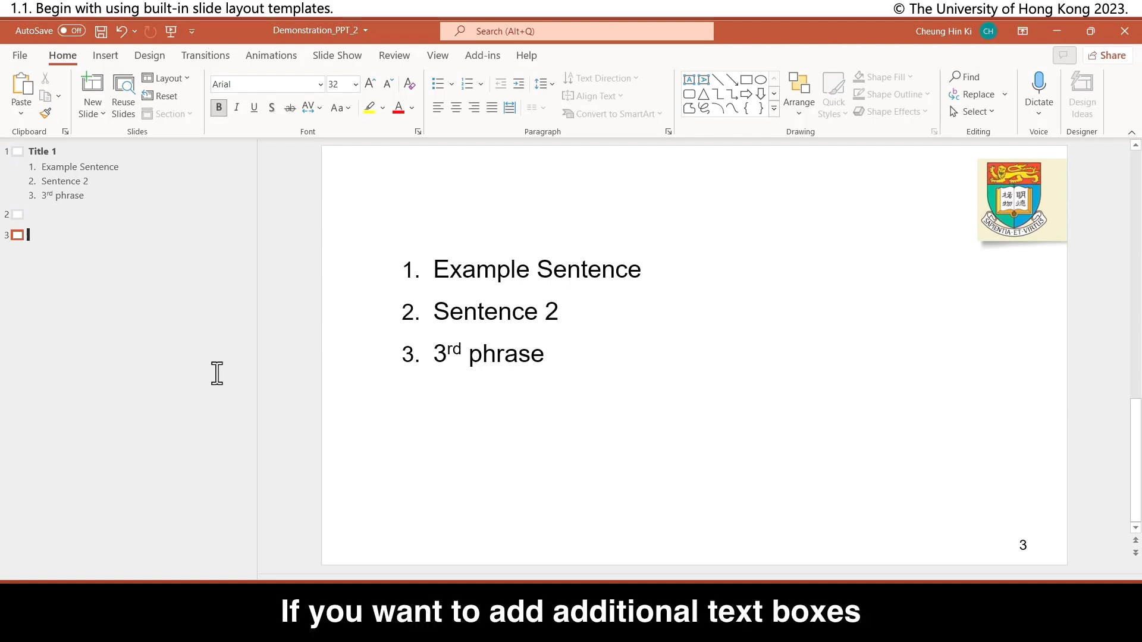
# Step: Open Slide Master view and show the placeholder types that can be inserted into the two-box layout
pyautogui.click(440, 57)
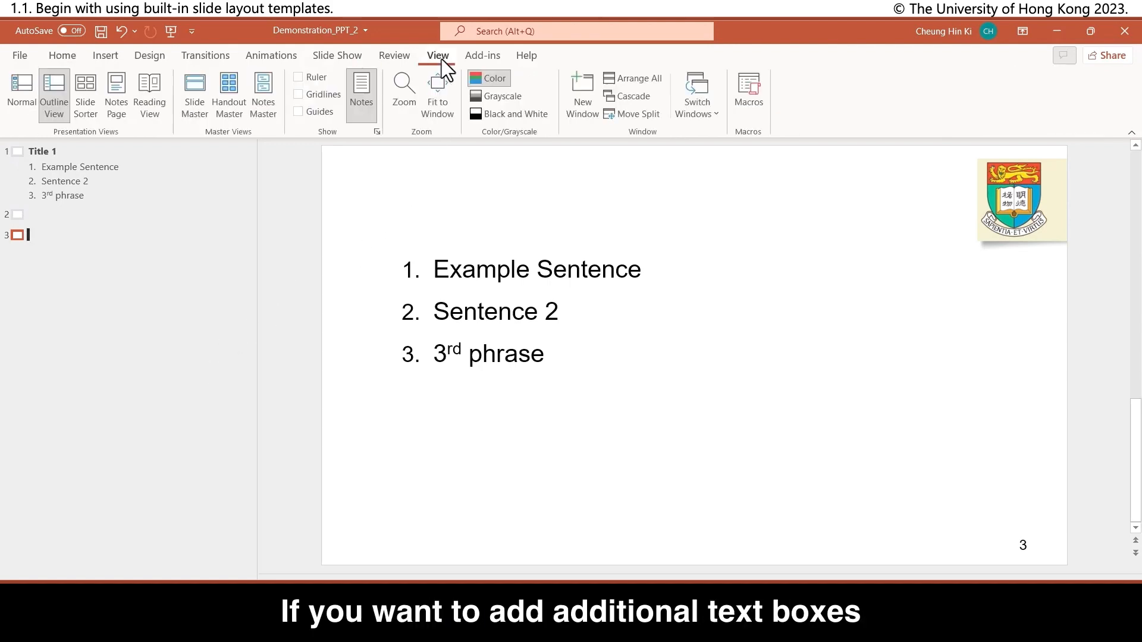
pyautogui.click(200, 78)
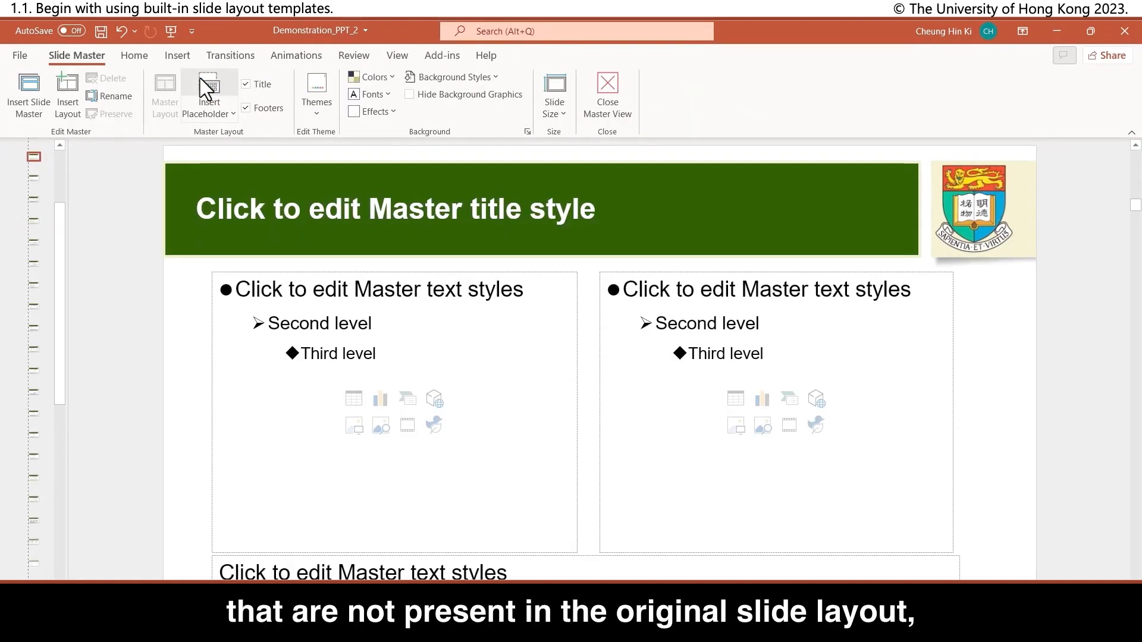
pyautogui.click(203, 109)
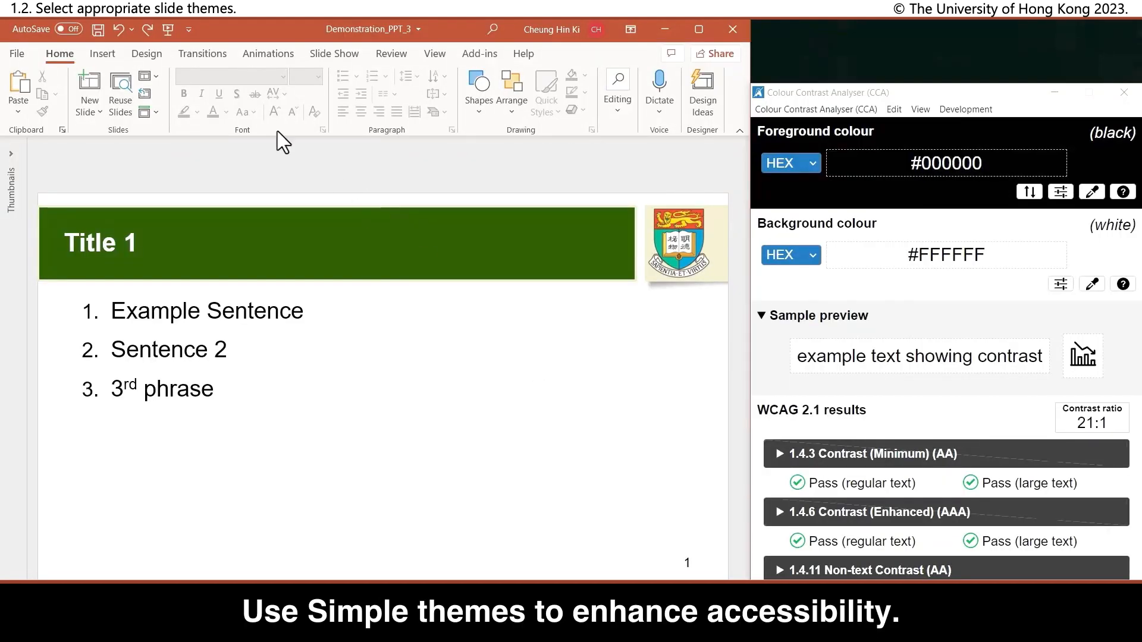
# Step: Try the green faceted, blue patterned and teal gradient themes in Demonstration_PPT_3, and apply the design idea with the grey network graphic
pyautogui.click(156, 57)
pyautogui.click(162, 105)
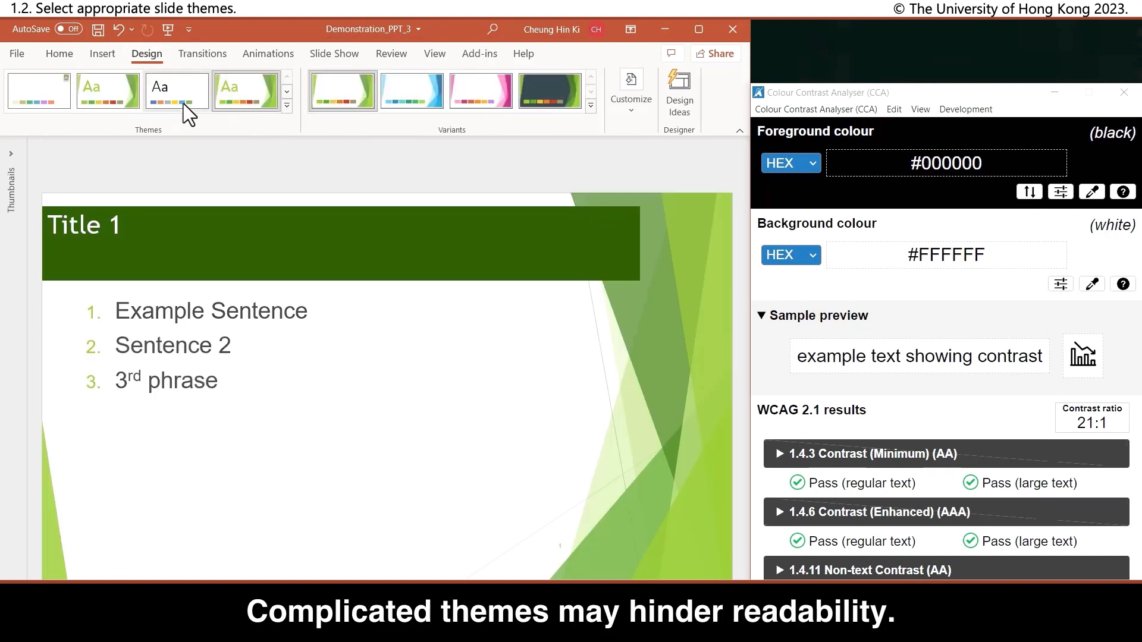
pyautogui.click(287, 91)
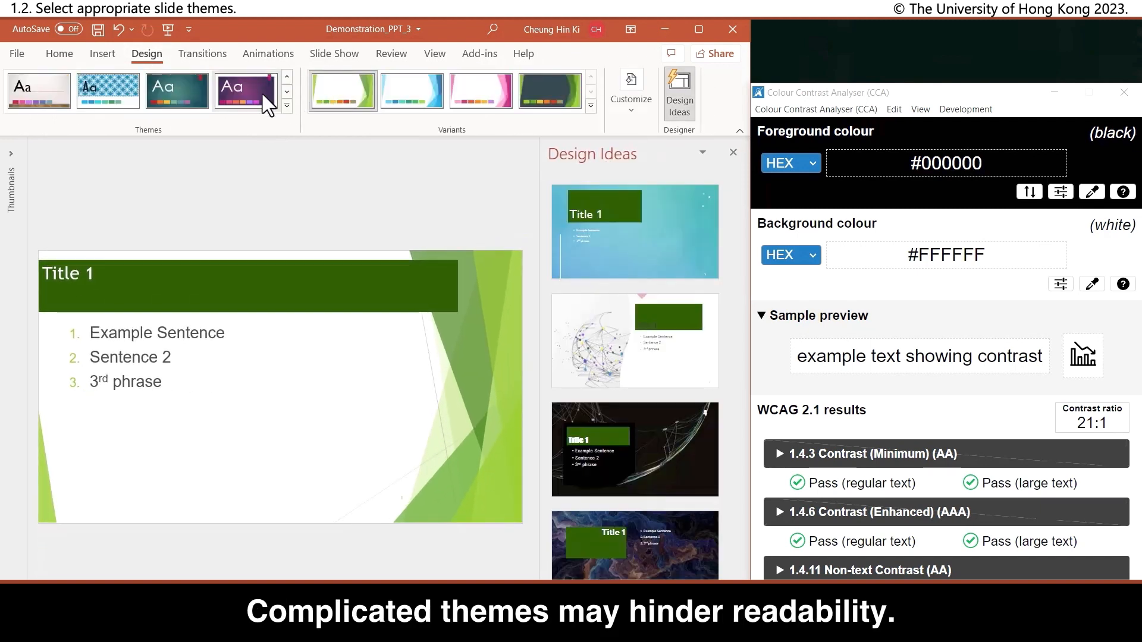
pyautogui.click(119, 94)
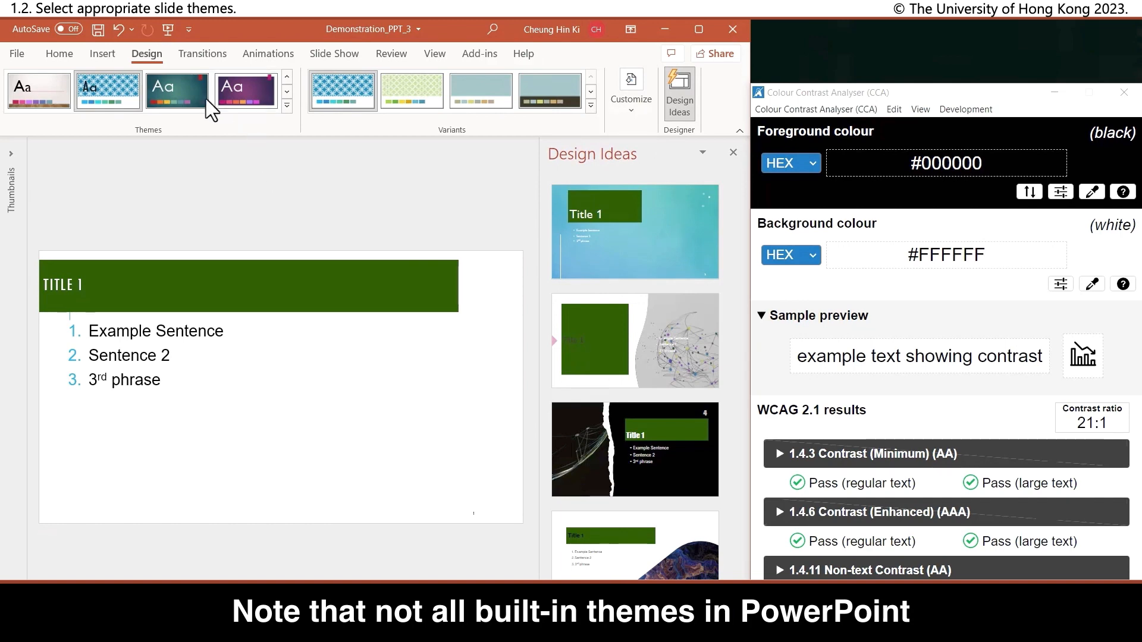
pyautogui.click(207, 99)
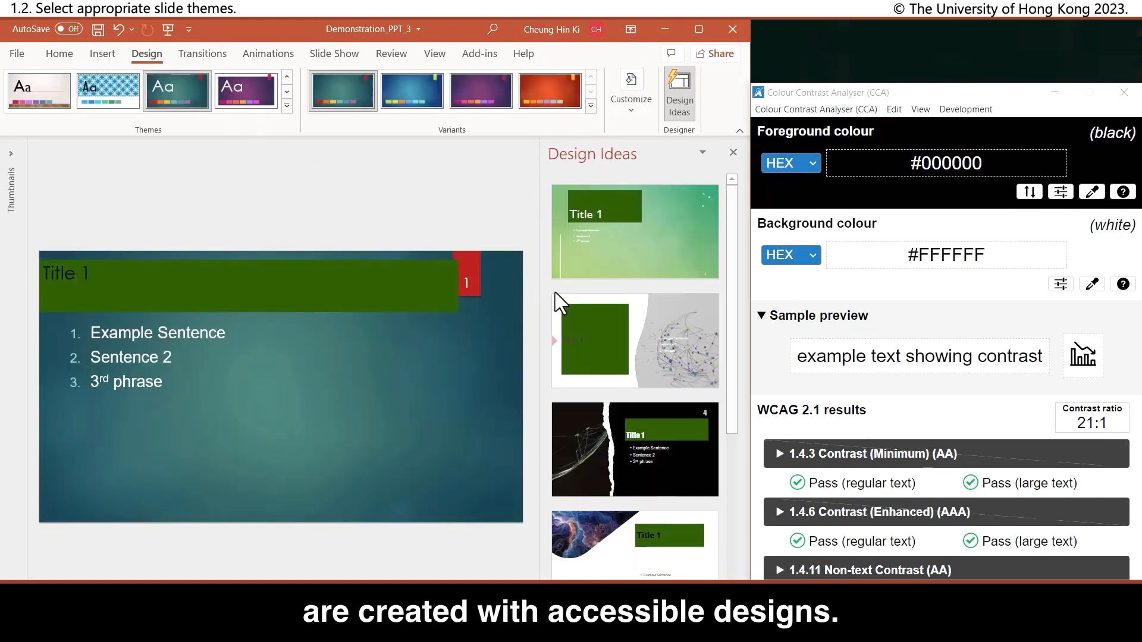
pyautogui.click(634, 318)
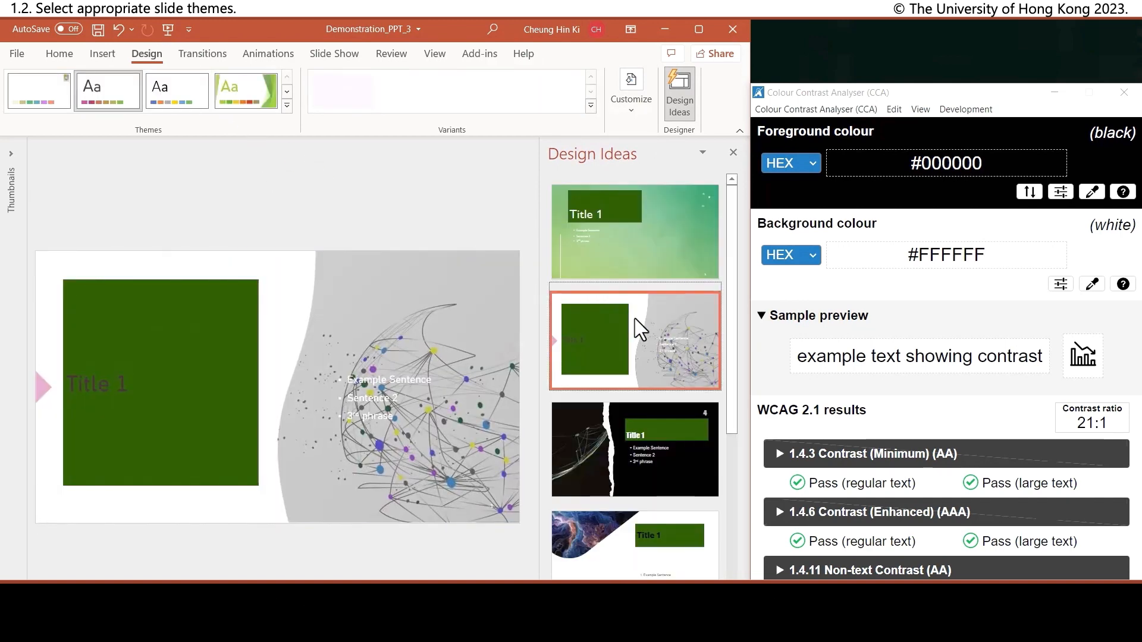
# Step: Check the title's contrast in Colour Contrast Analyser by sampling its text as foreground and the green box as background
pyautogui.click(1091, 193)
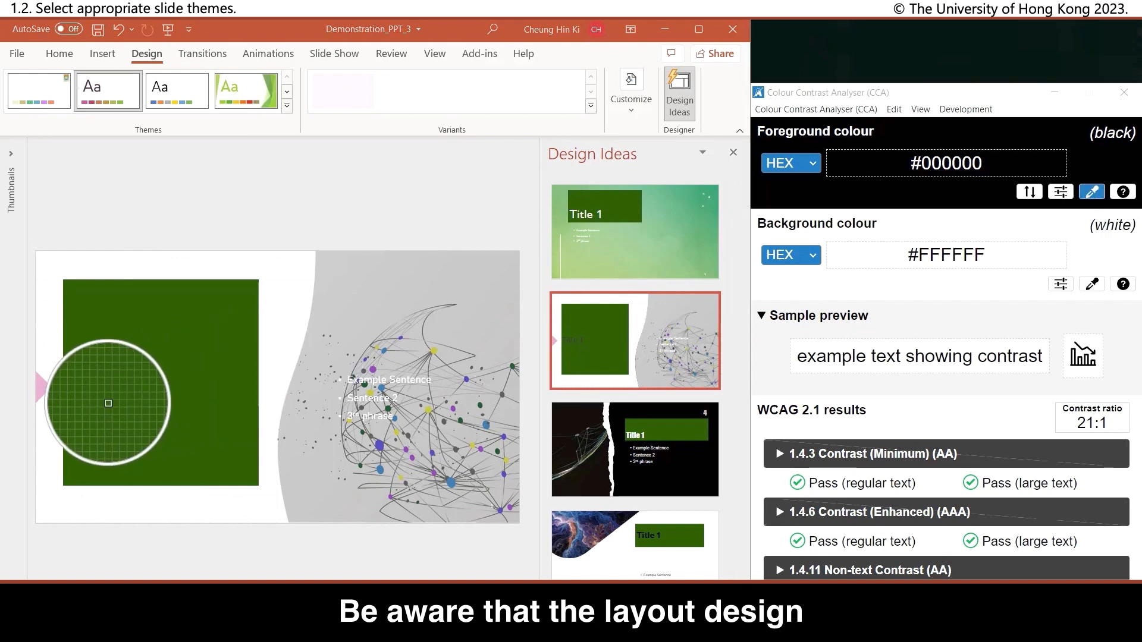
pyautogui.click(101, 389)
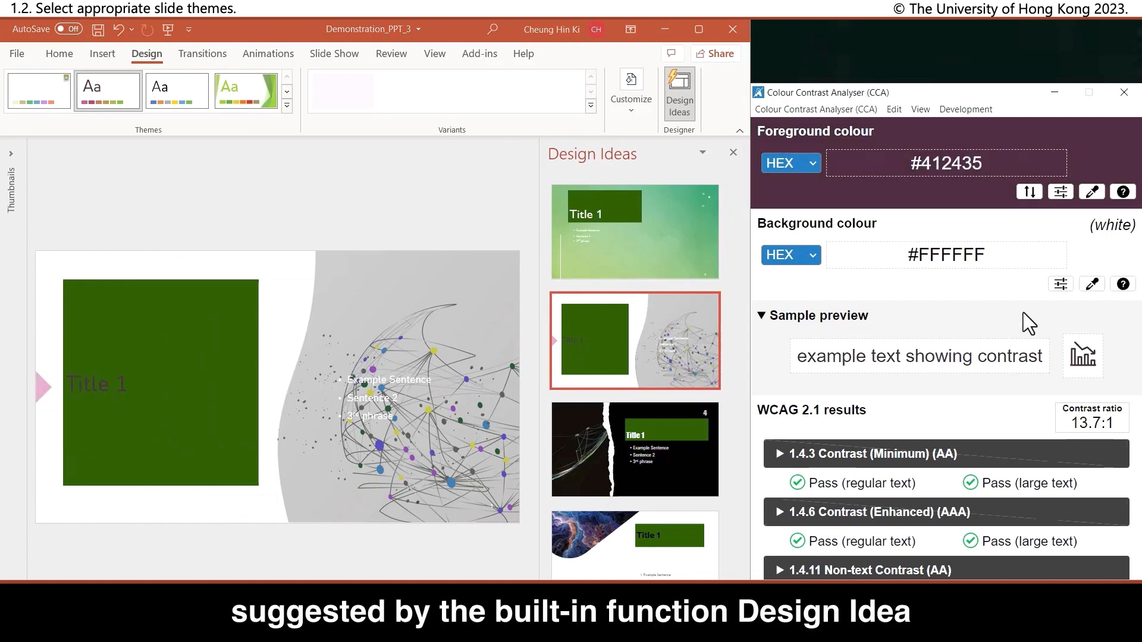
pyautogui.click(1092, 285)
pyautogui.click(154, 399)
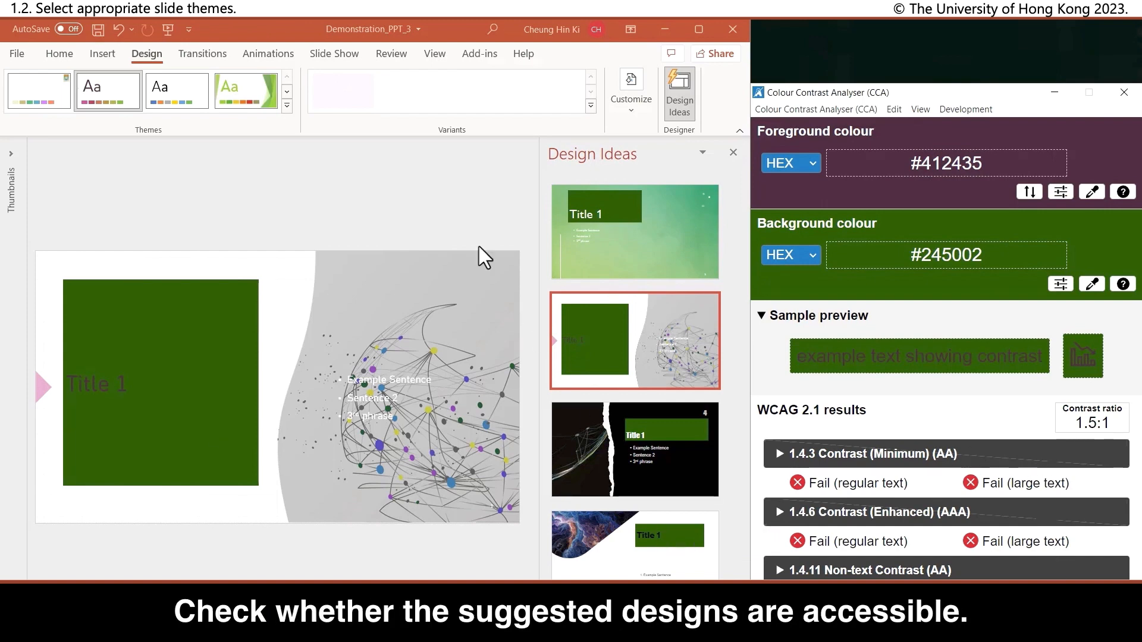
# Step: Open the Slide Master view for Demonstration_PPT_3 and for Demonstration_PPT_4
pyautogui.click(437, 52)
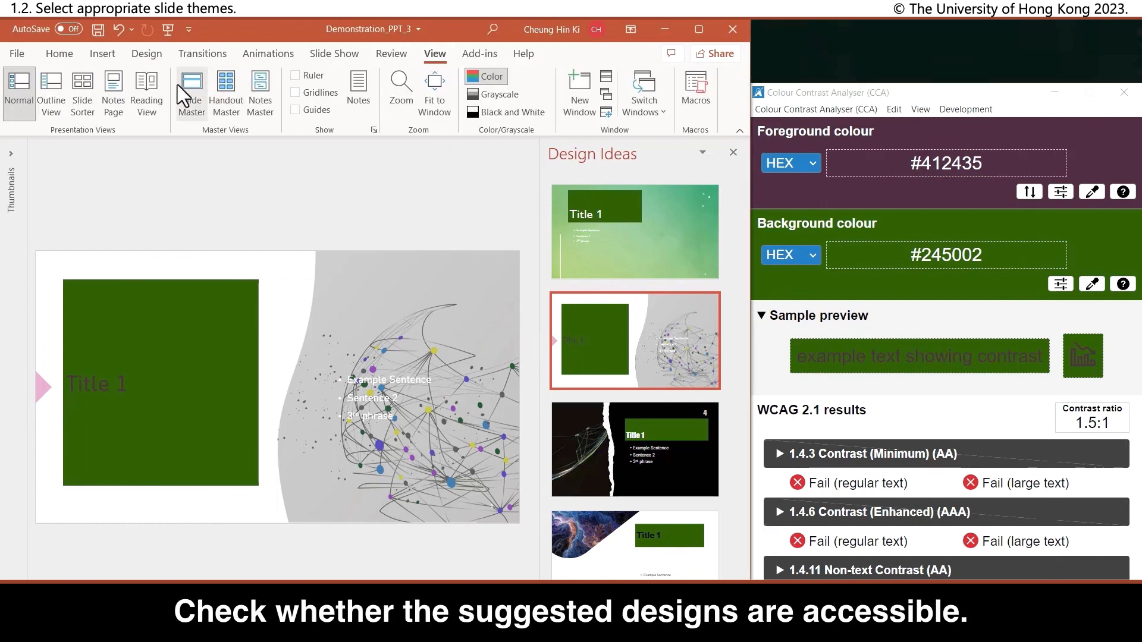
pyautogui.click(182, 85)
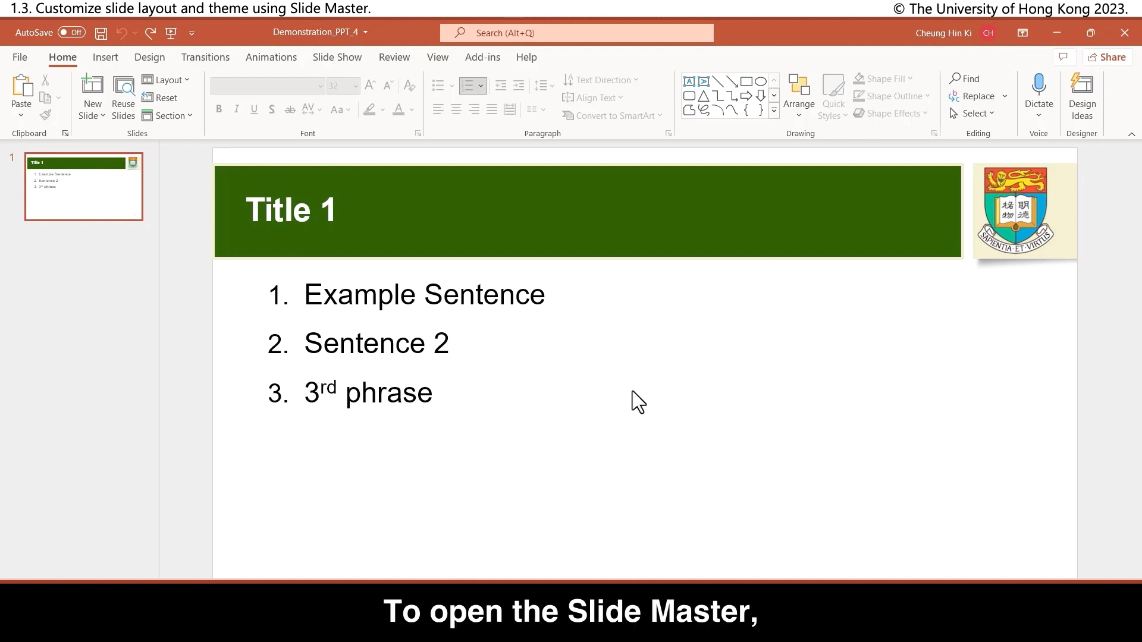
pyautogui.click(435, 57)
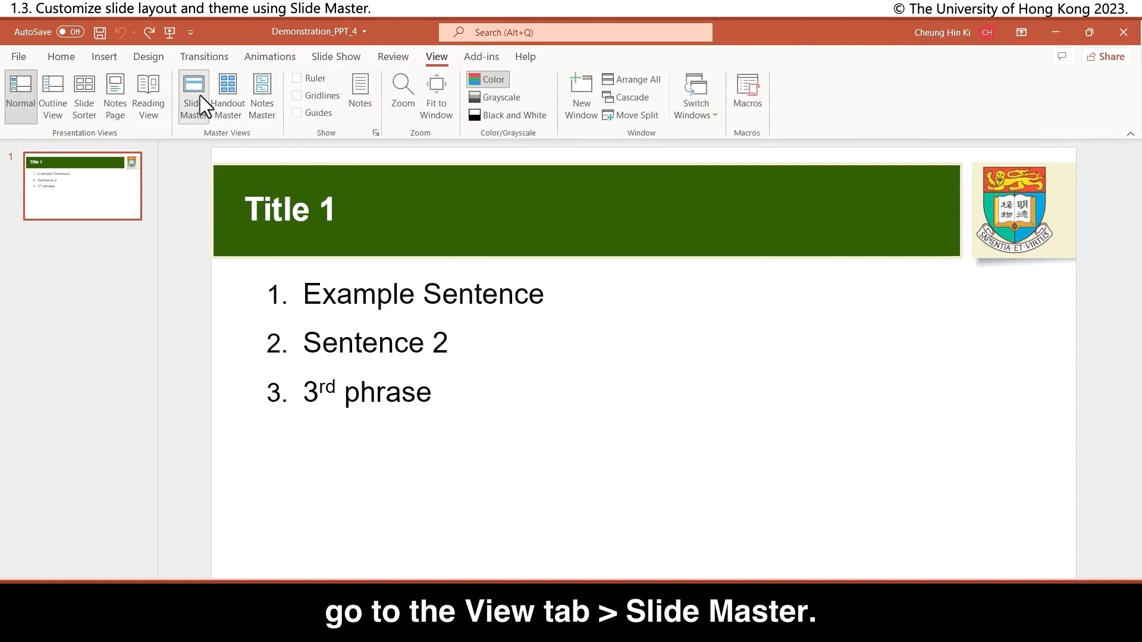